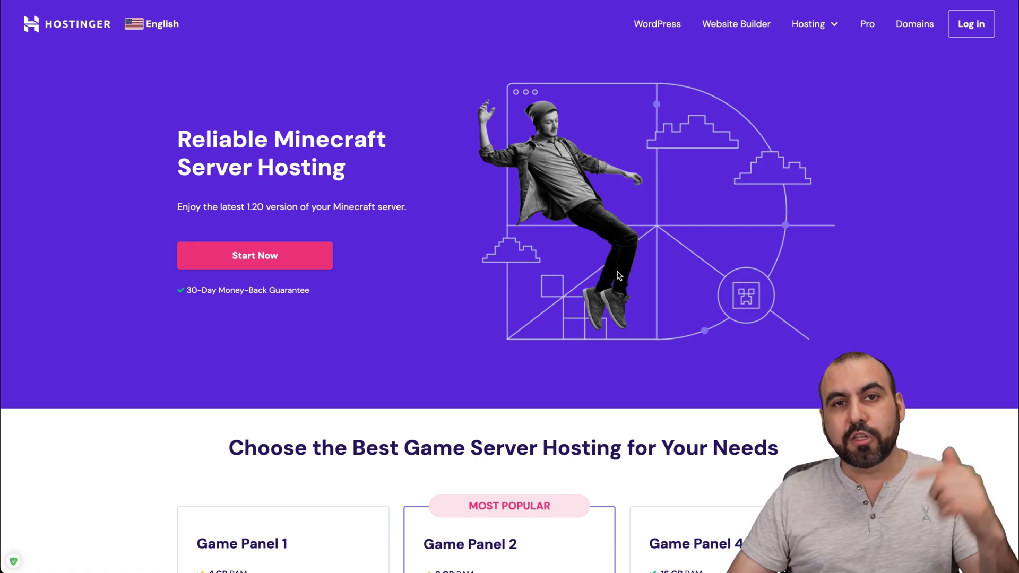
Add the Game Panel 2 game hosting plan to the cart from the pricing cards
scroll(618, 275, "down", 6)
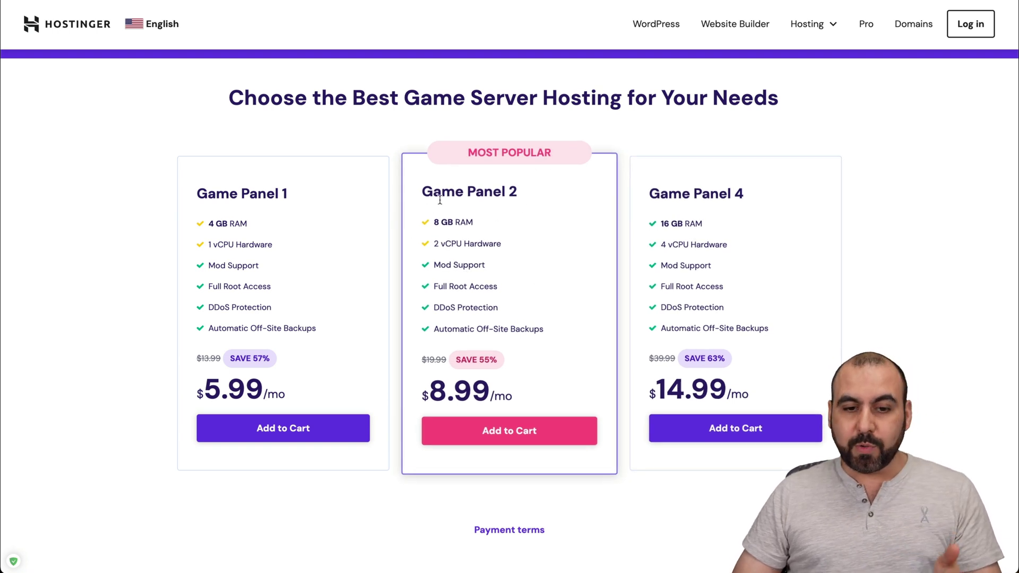
left_click(494, 431)
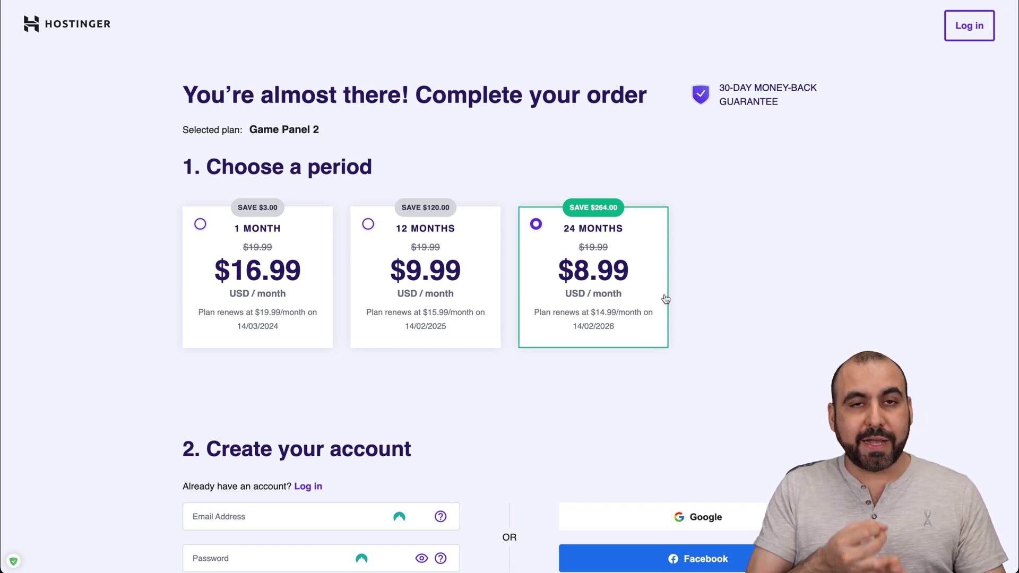
Apply coupon SAASMASTER to the 24-month Game Panel 2 order, cutting the total to $194.18
scroll(665, 300, "down", 1)
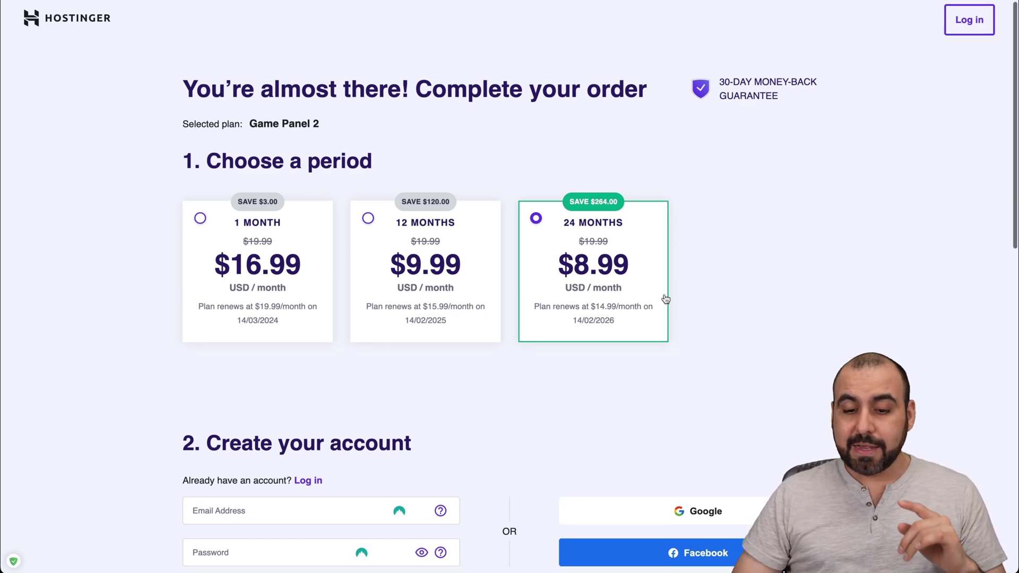
scroll(665, 294, "down", 12)
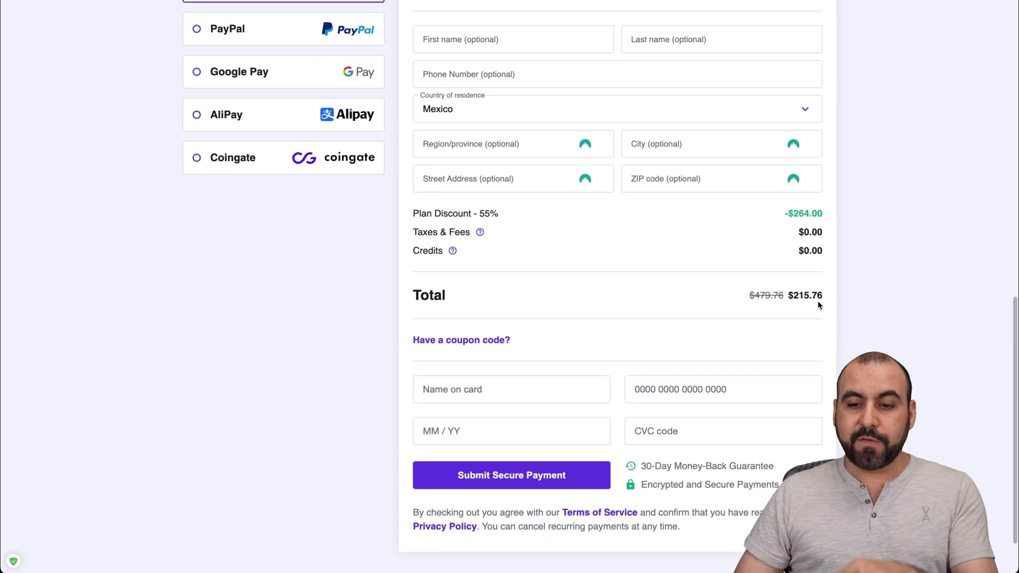
left_click(481, 340)
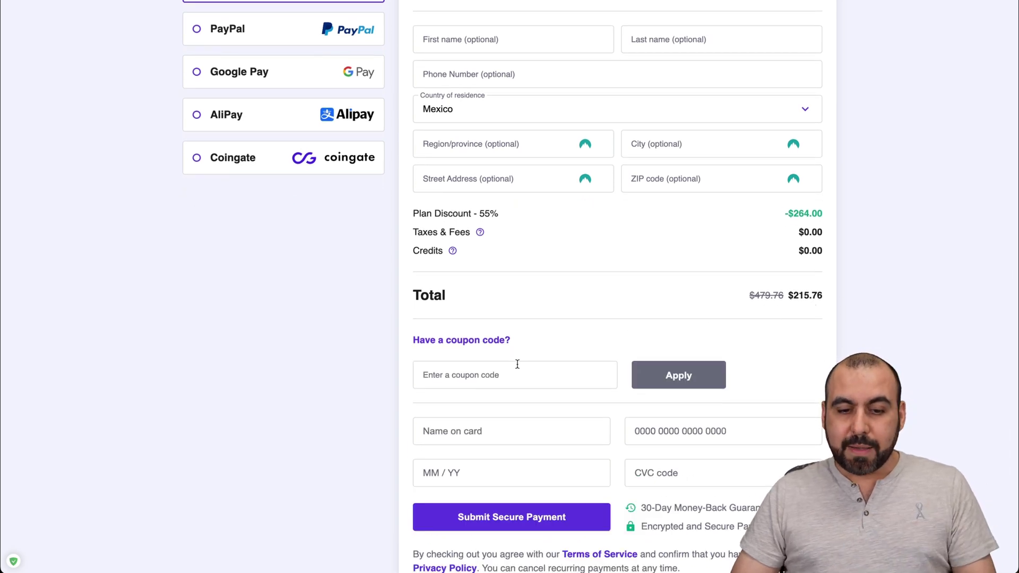
left_click(518, 364)
type("SAASMASTER")
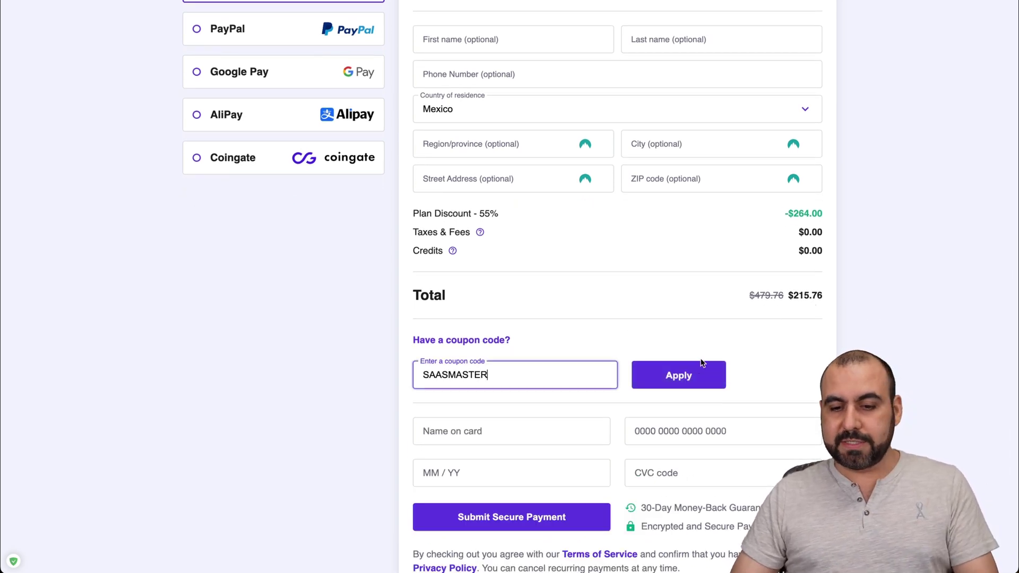
left_click(708, 366)
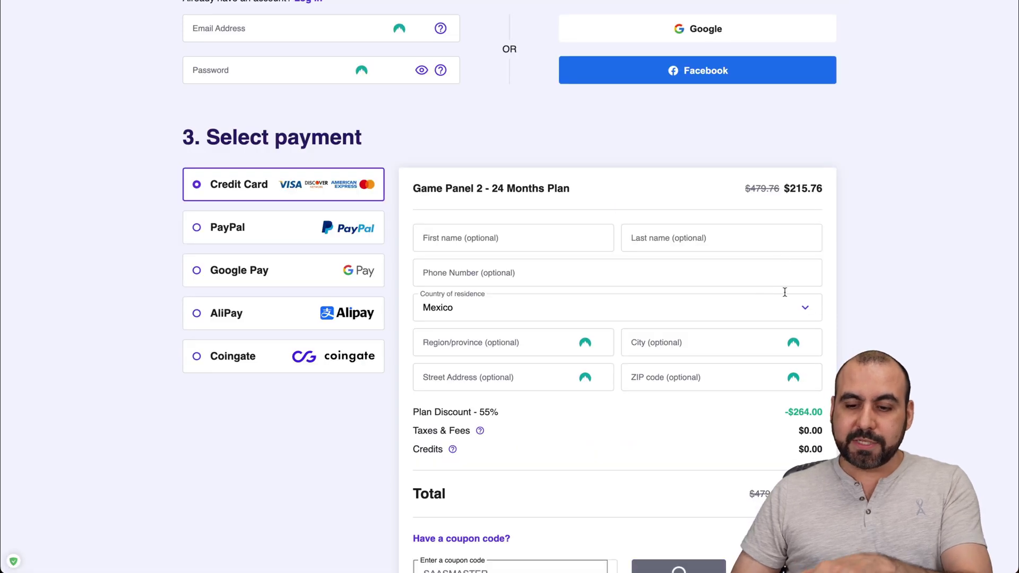
scroll(790, 372, "down", 3)
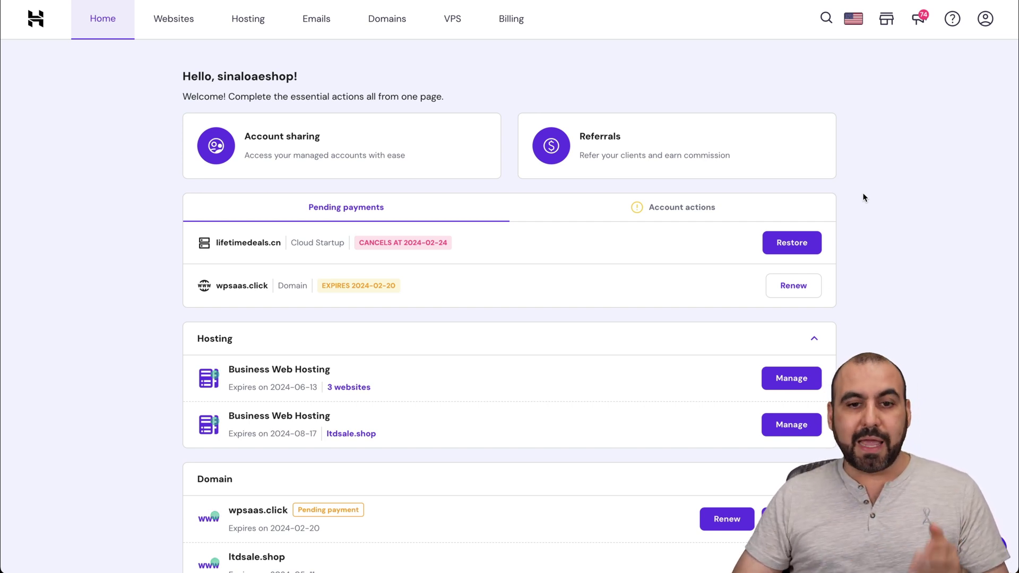
Open the VPS Minecraft Creeper overview and highlight its Debian 11 with Game Panel OS
left_click(455, 26)
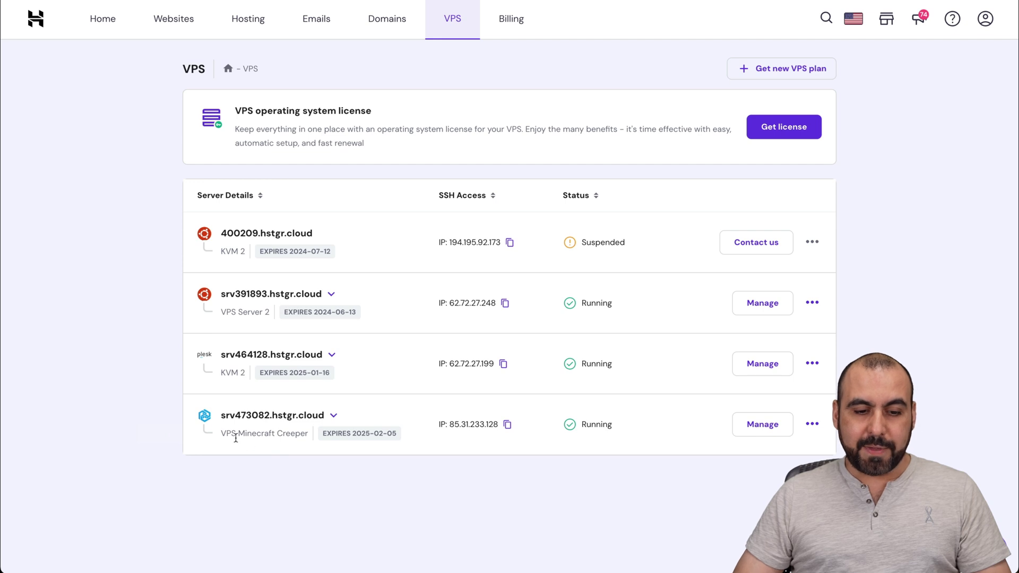
left_click(763, 428)
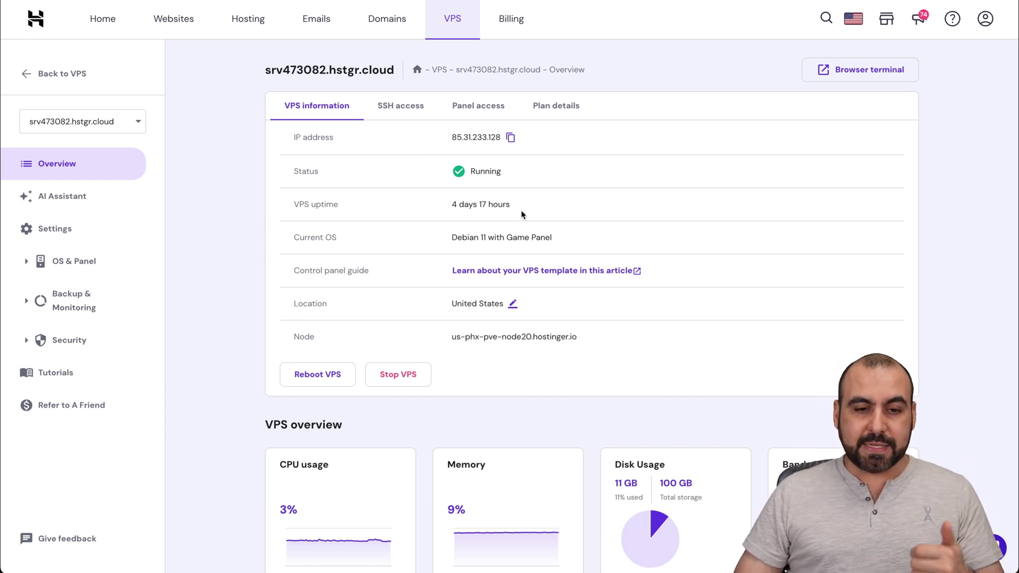
left_click_drag(452, 238, 559, 240)
Reveal the Panel access login URL and username, then follow the URL to the game panel
left_click(559, 241)
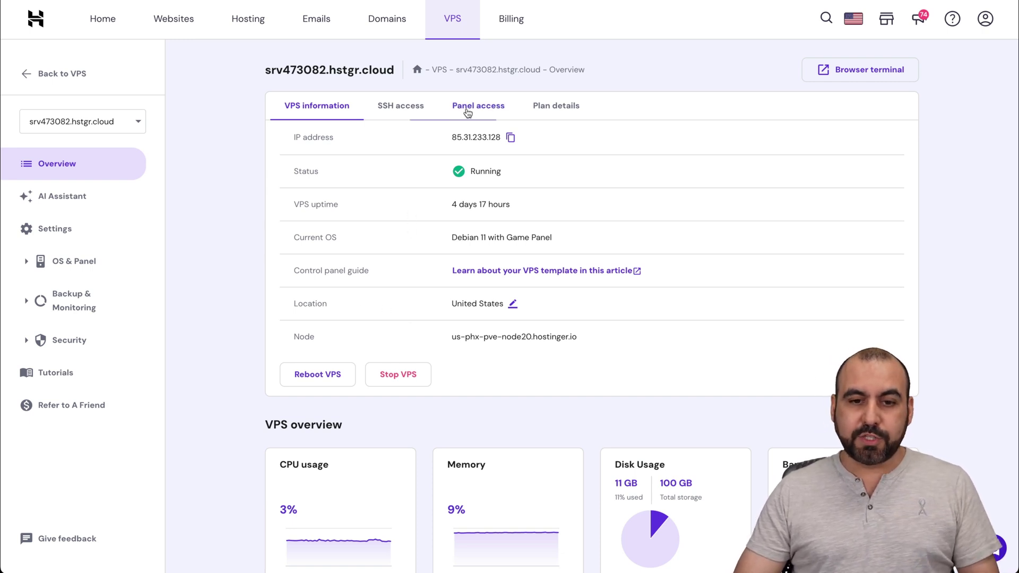
left_click(483, 111)
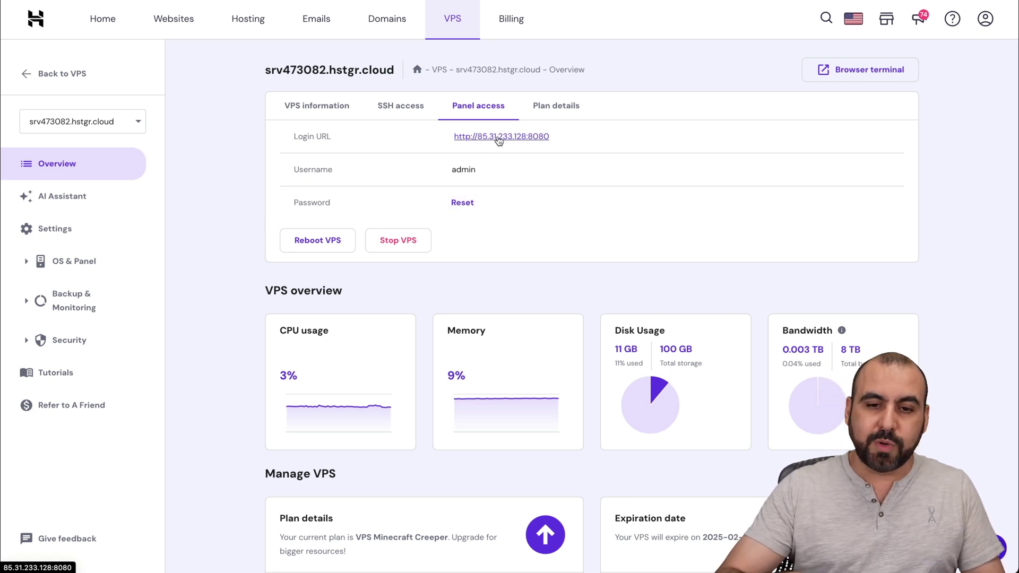
left_click(498, 139)
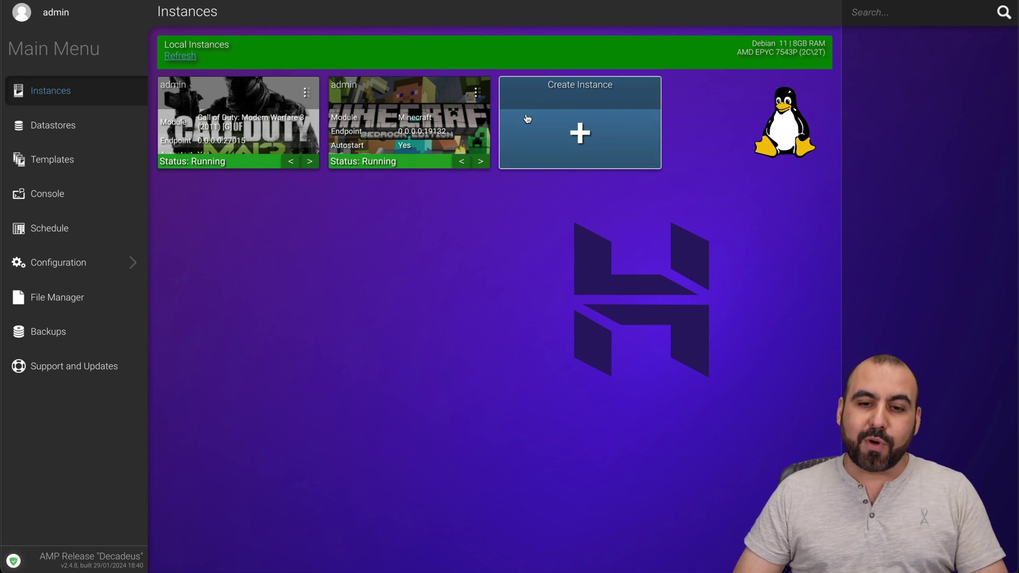
Open AMP's Create new instance form from the Create Instance card
left_click(596, 139)
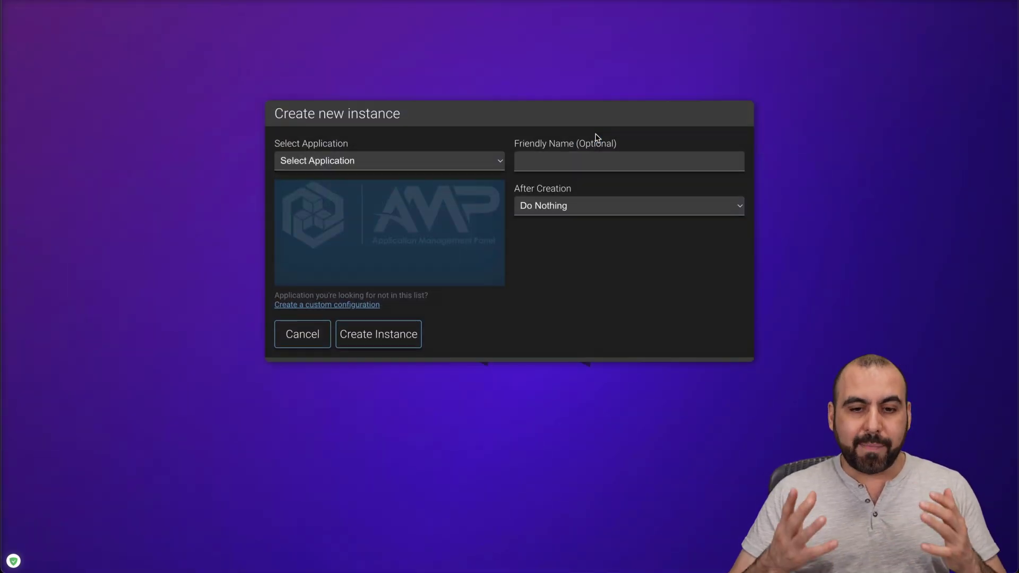
Choose Minecraft Java Edition as the application and enter the friendly name MinecraftSAASMASTER
left_click(412, 159)
scroll(422, 364, "down", 5)
scroll(423, 365, "down", 10)
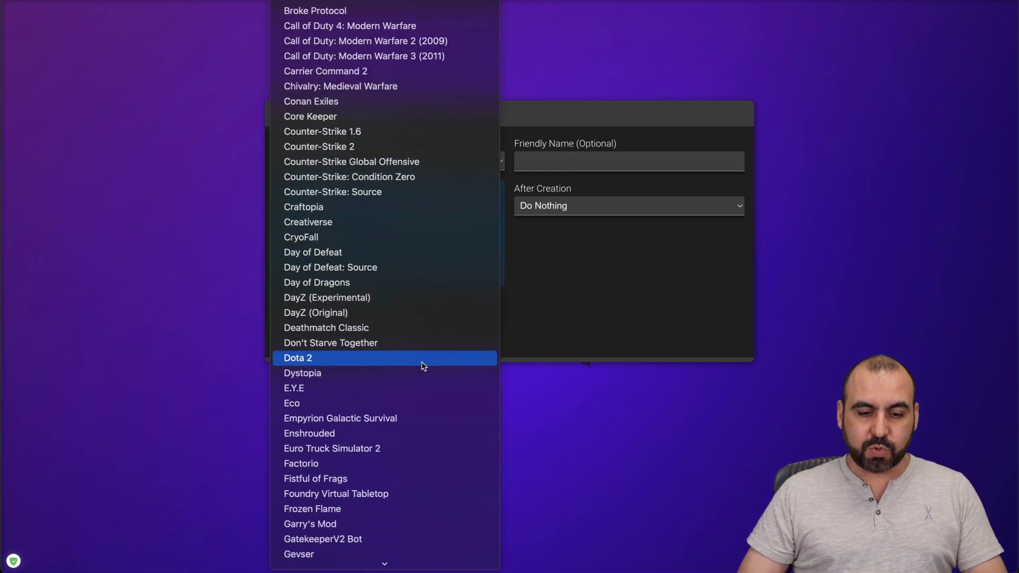
scroll(423, 365, "down", 3)
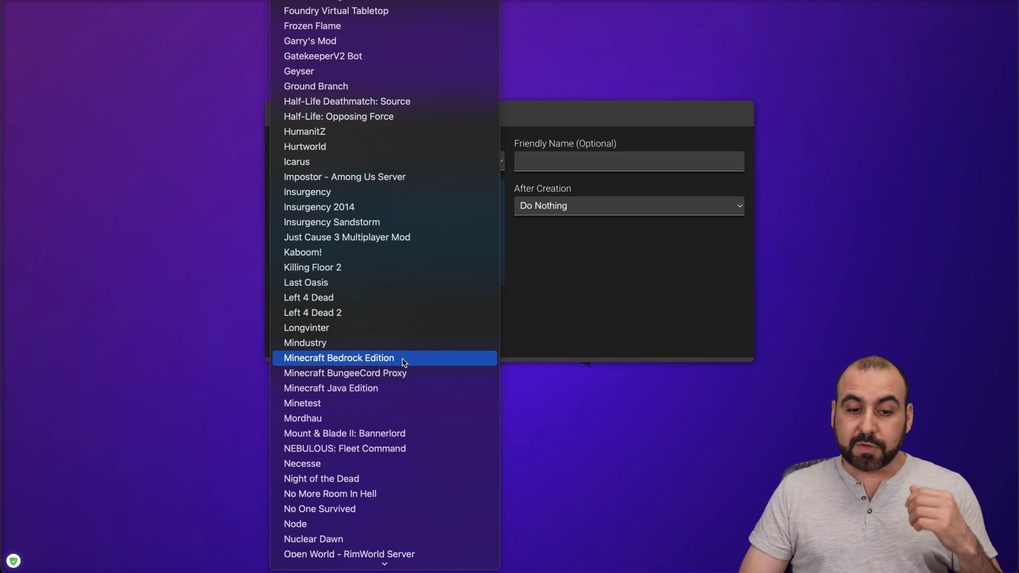
left_click(395, 385)
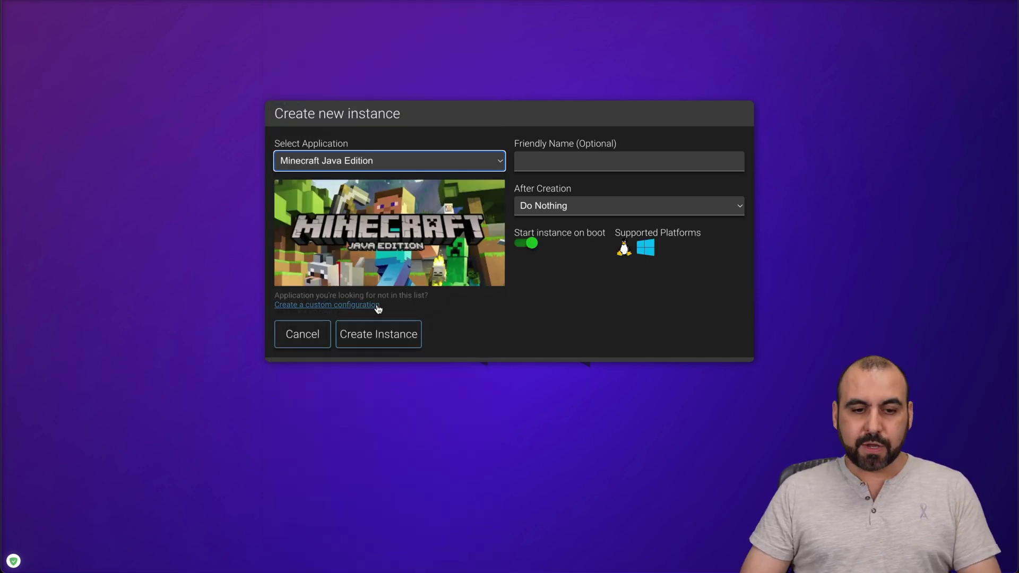
left_click(567, 160)
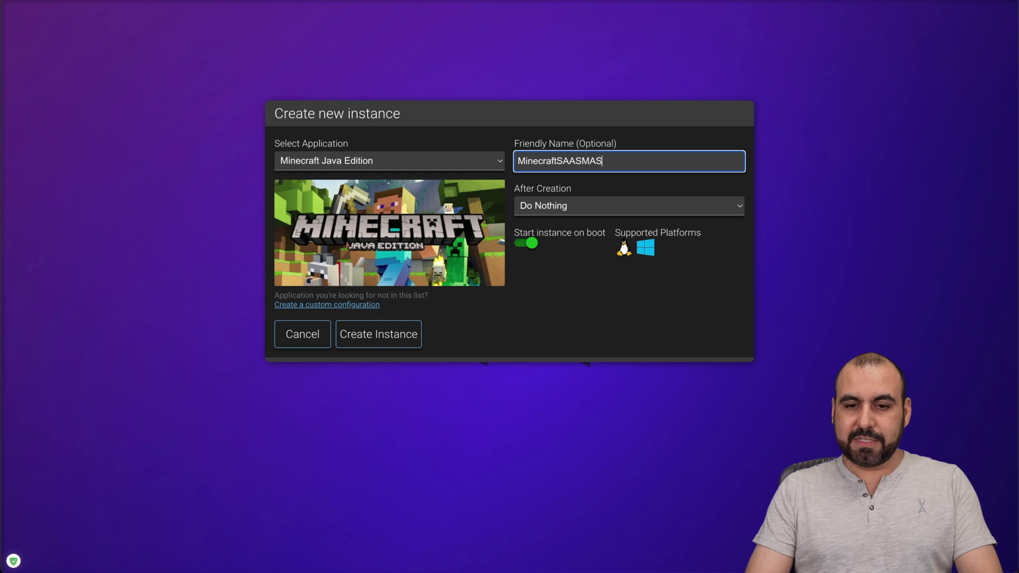
Set After Creation to Update and Start Always and create the instance
left_click(599, 212)
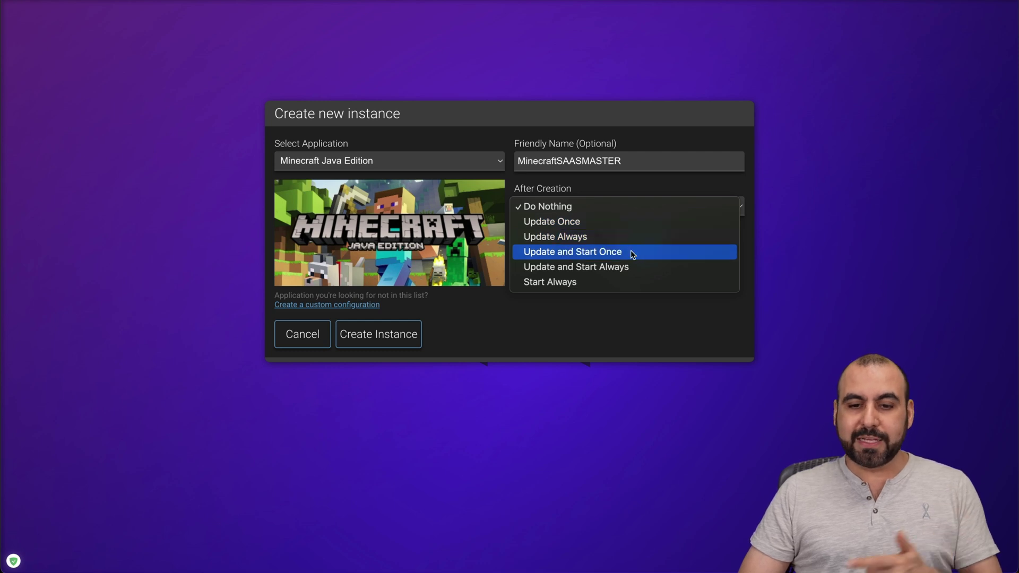
left_click(618, 268)
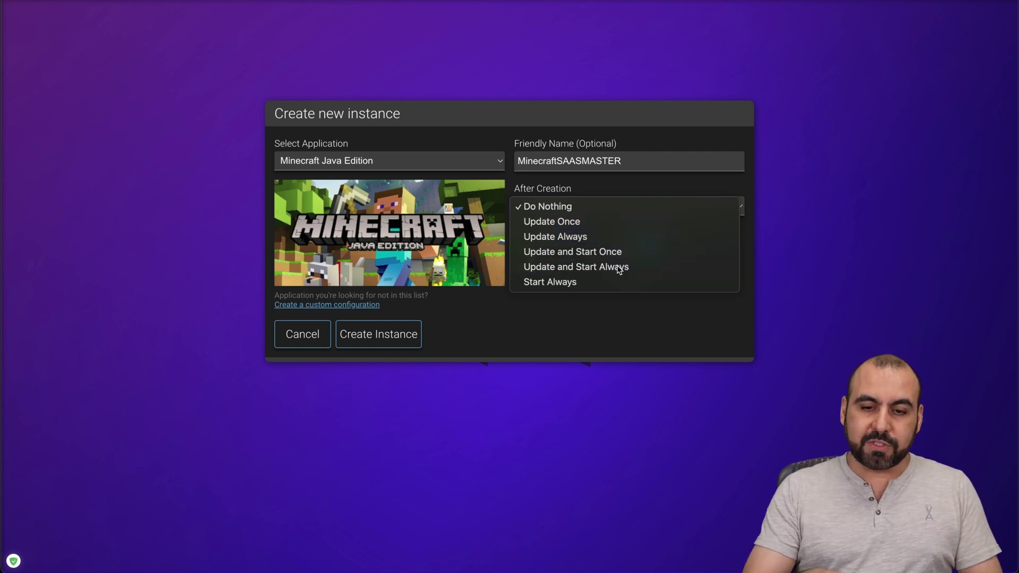
left_click(599, 213)
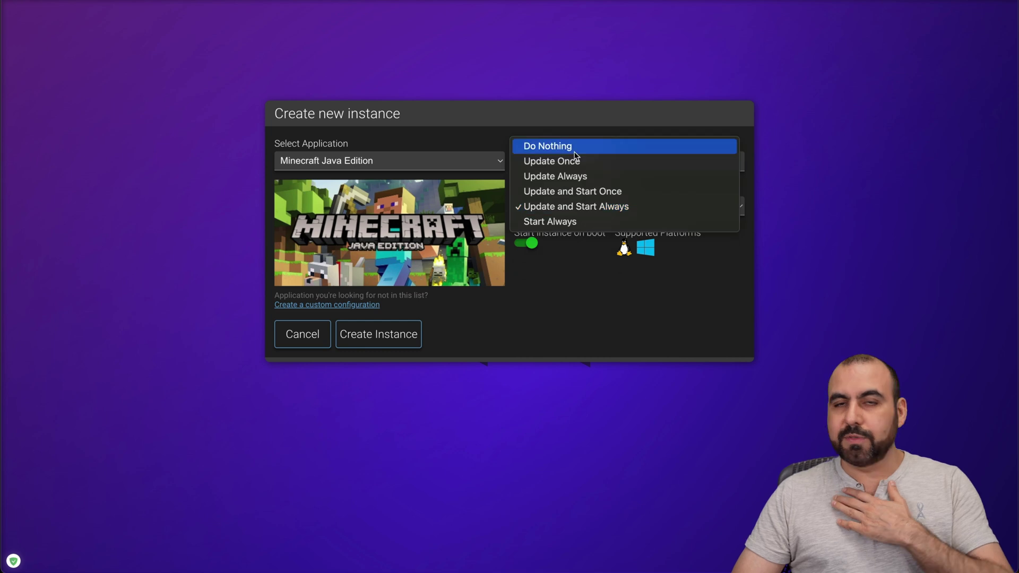
left_click(572, 316)
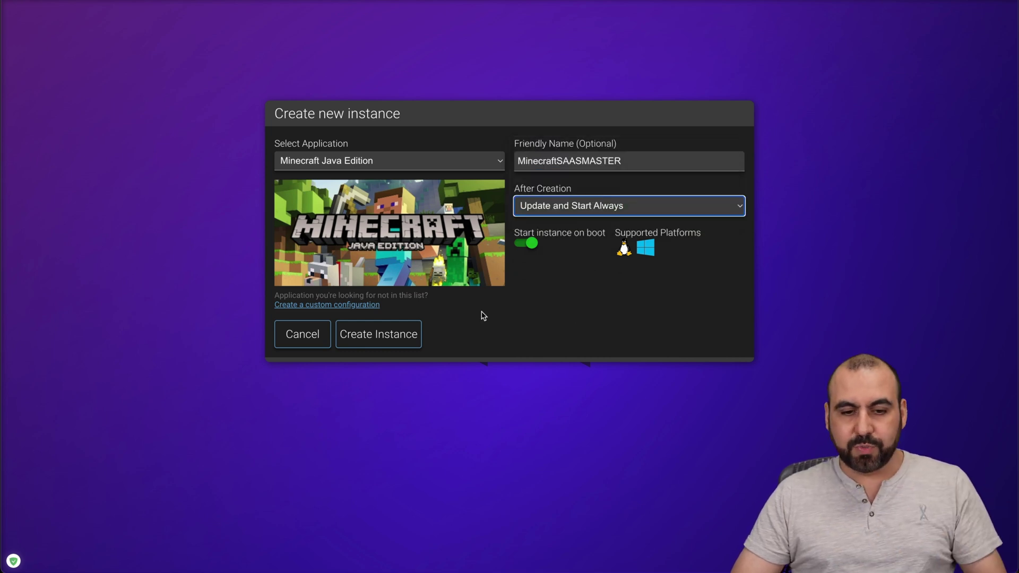
left_click(395, 336)
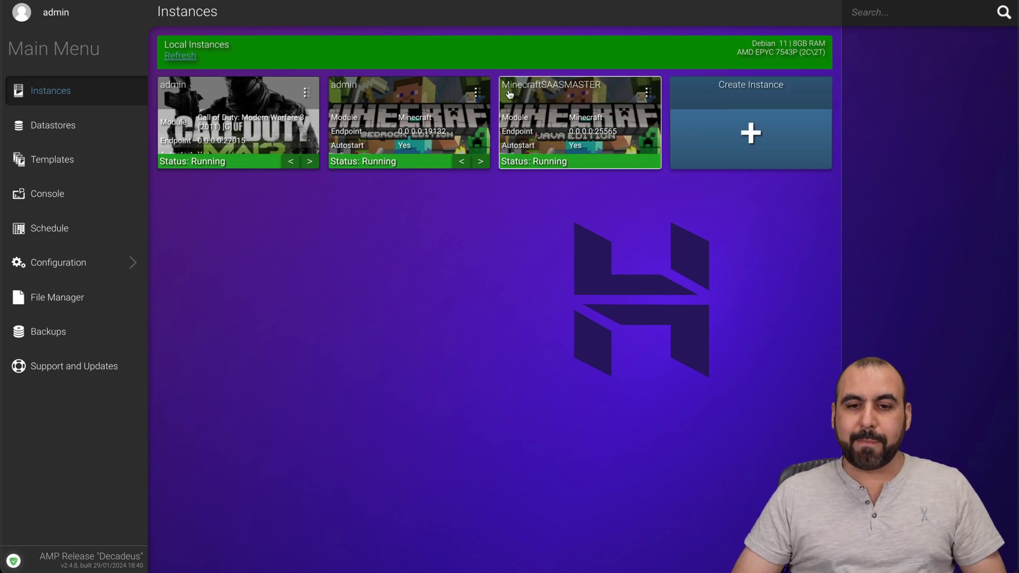
Select the MinecraftSAASMASTER tile to see it Running at endpoint 0.0.0.0:25565
left_click(570, 127)
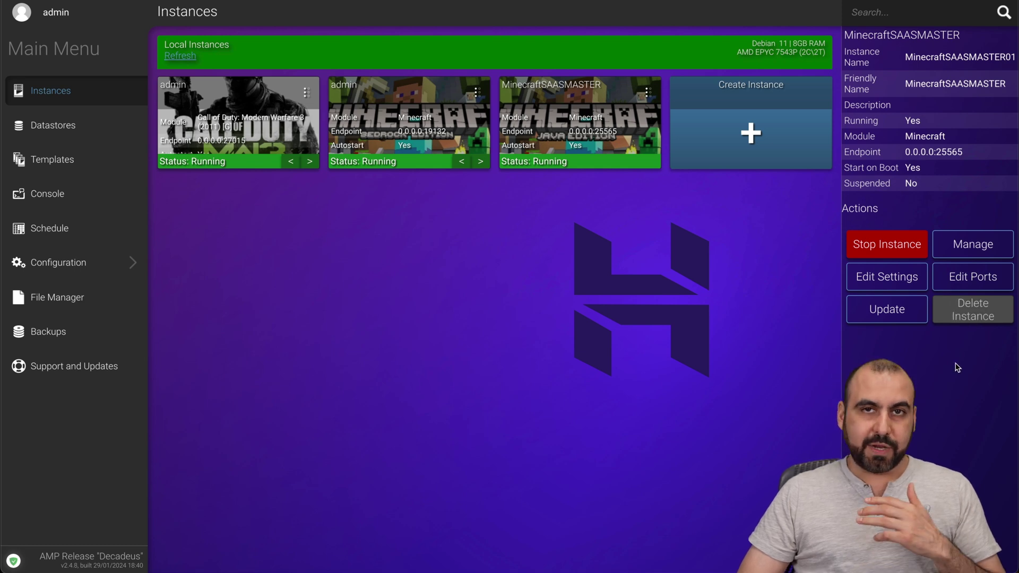
Manage MinecraftSAASMASTER, accept the Minecraft EULA, and watch the 1.20.4 server console reach Running
left_click(961, 252)
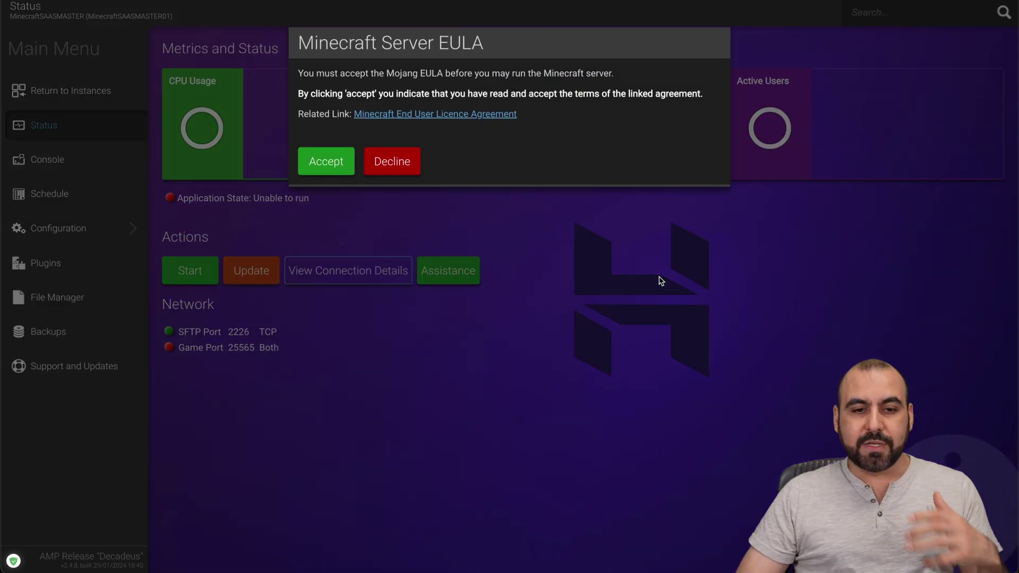
left_click(330, 164)
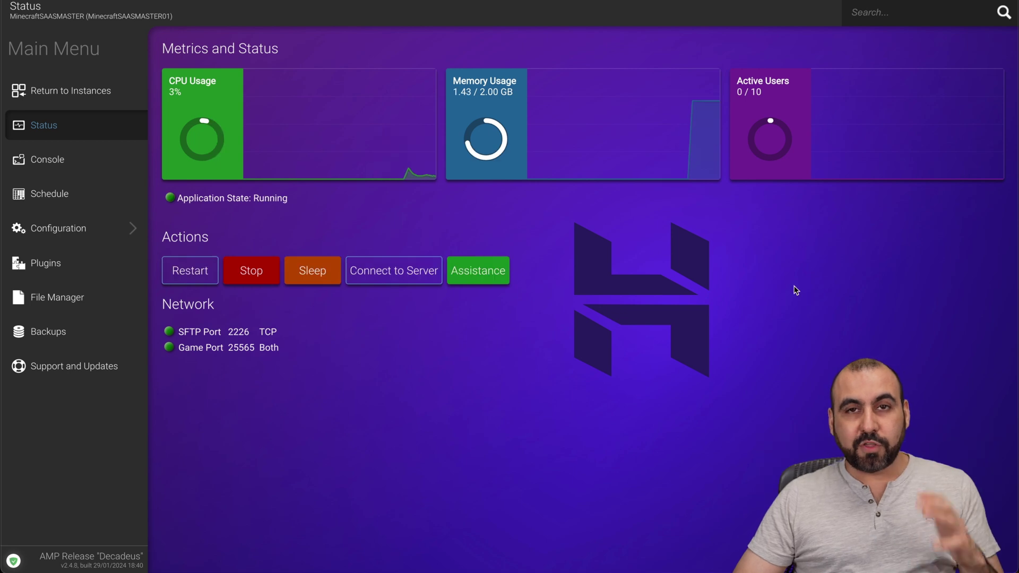
left_click(195, 275)
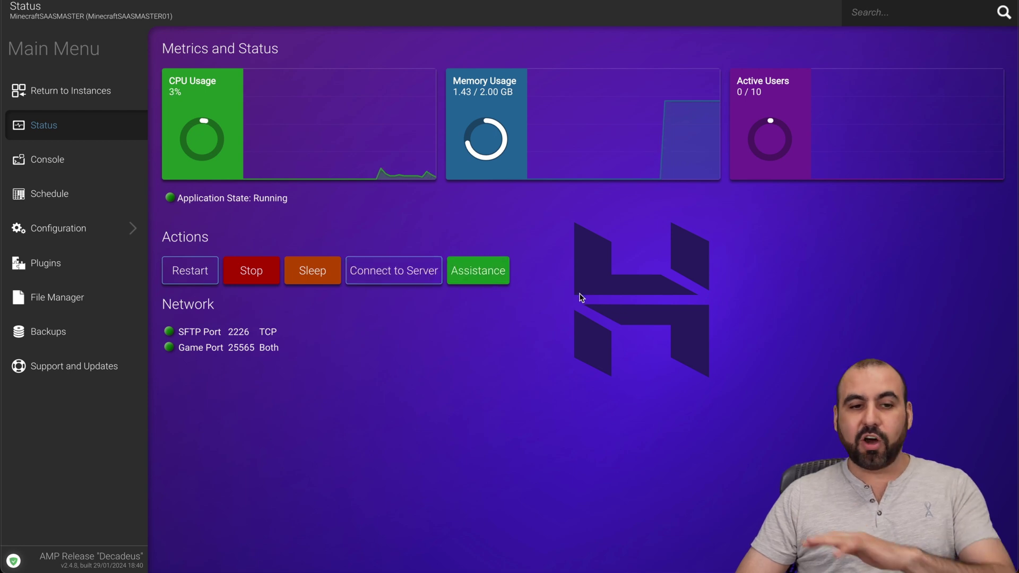
left_click(102, 169)
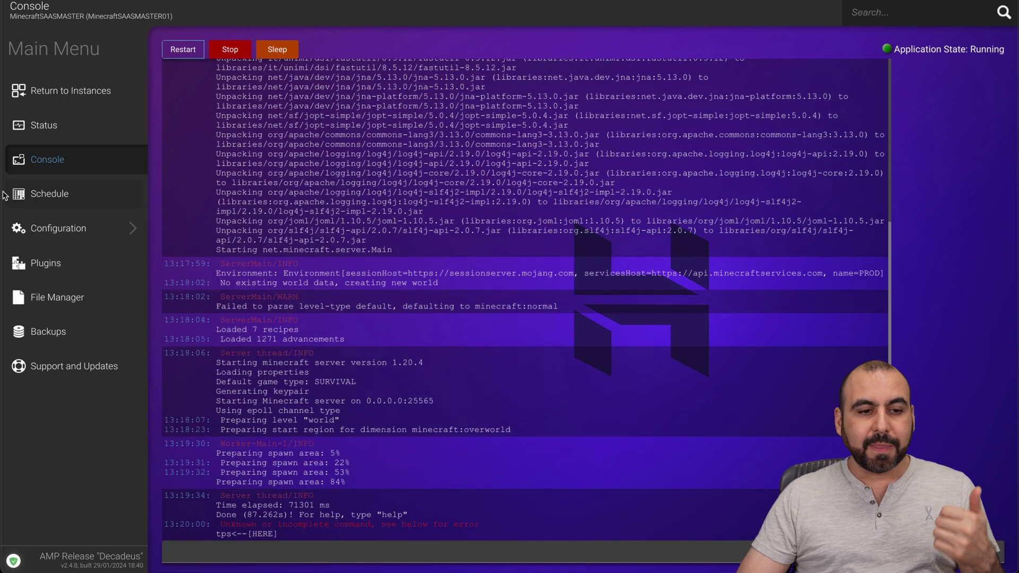
Look through the Schedule, Plugins, File Manager and Backups pages, then enter Configuration
left_click(50, 194)
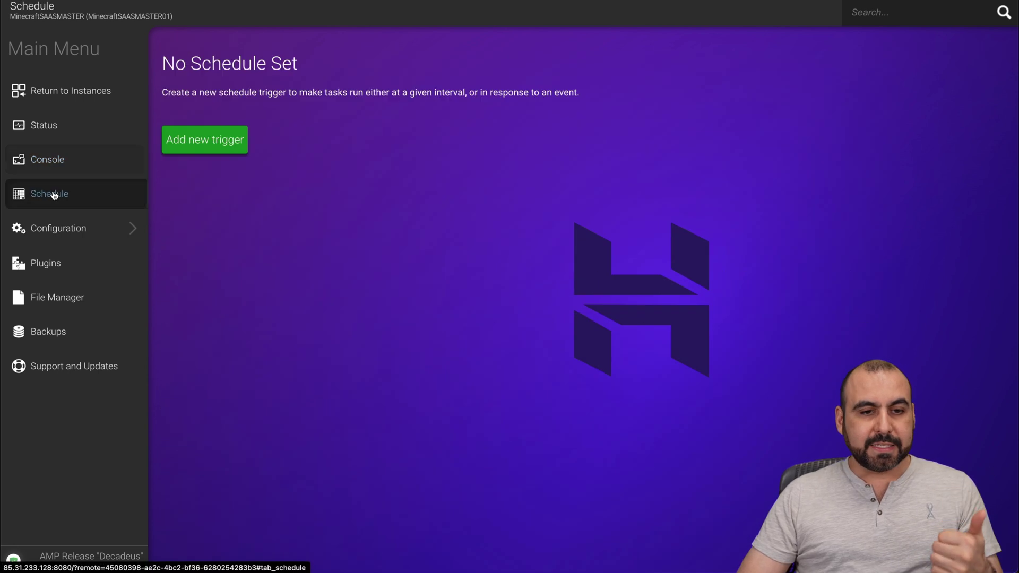
left_click(84, 263)
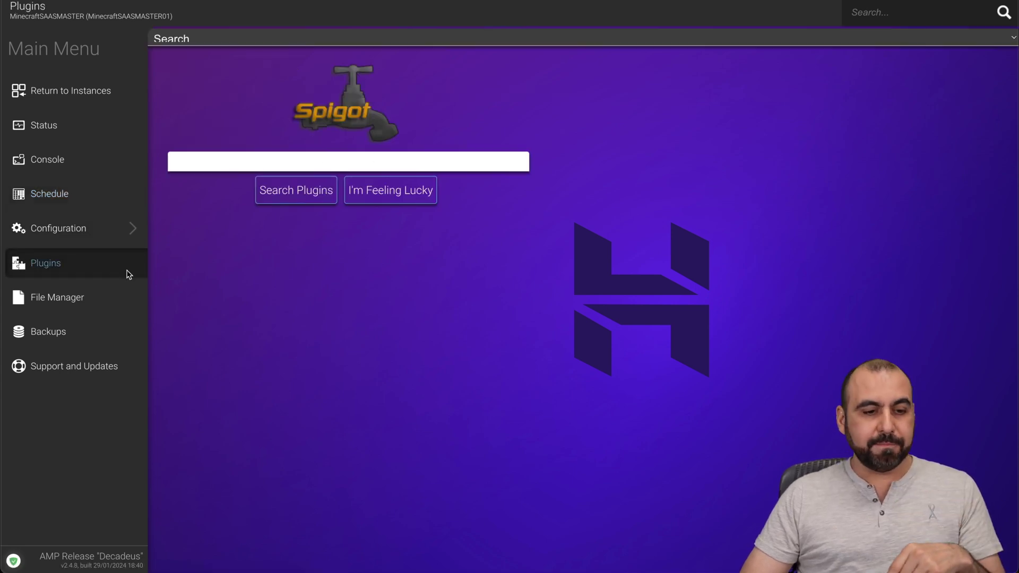
left_click(68, 303)
left_click(83, 335)
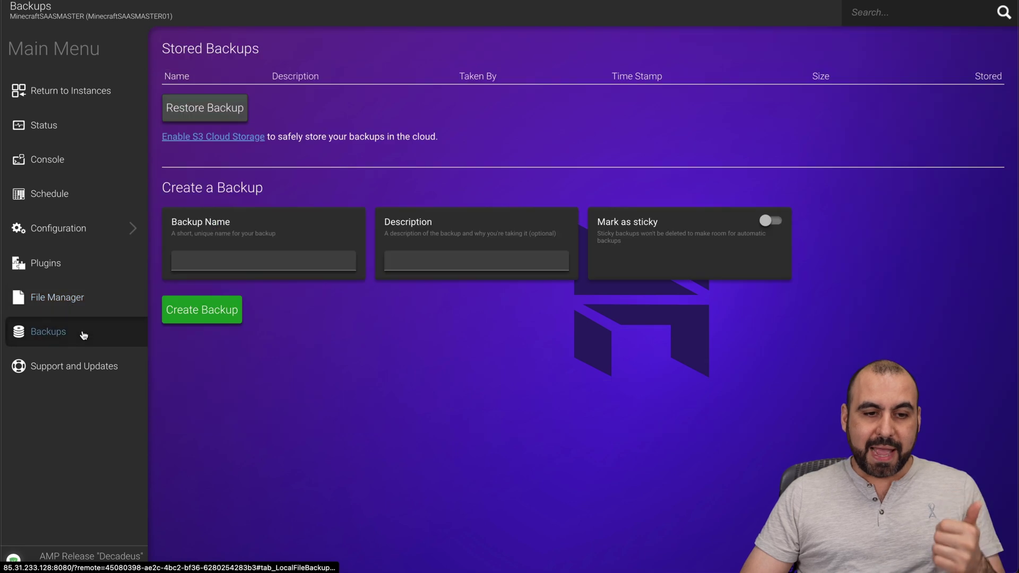
left_click(79, 239)
Review the User Management, Role Management, Active Sessions, Audit Log and AMP Core settings
left_click(110, 123)
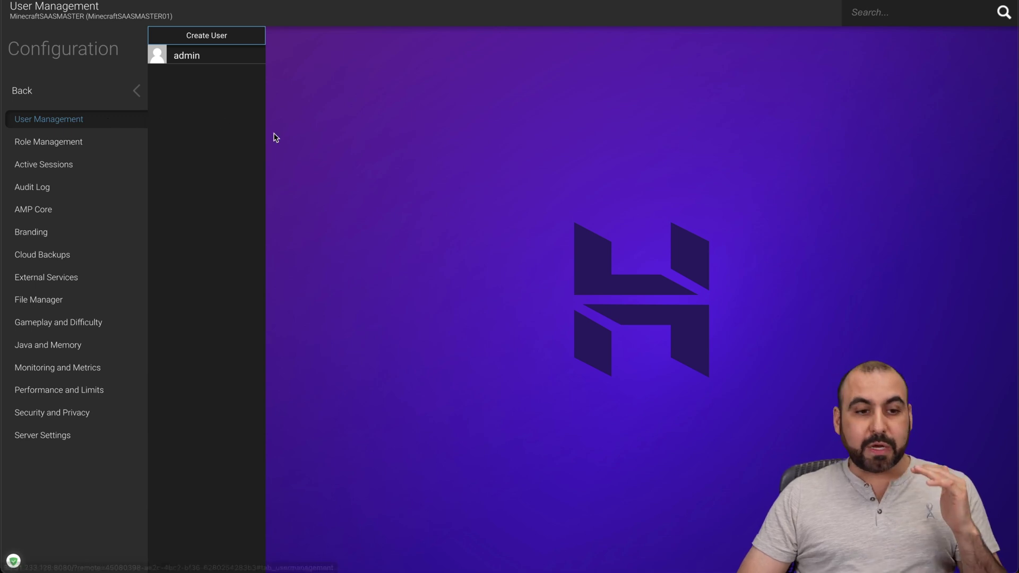
left_click(99, 149)
left_click(81, 165)
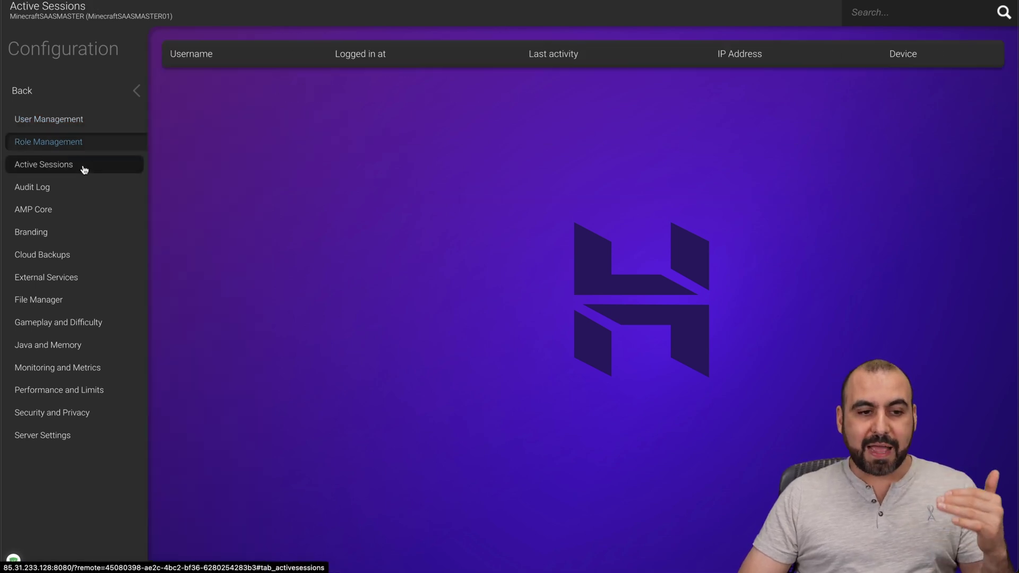
left_click(80, 187)
left_click(81, 210)
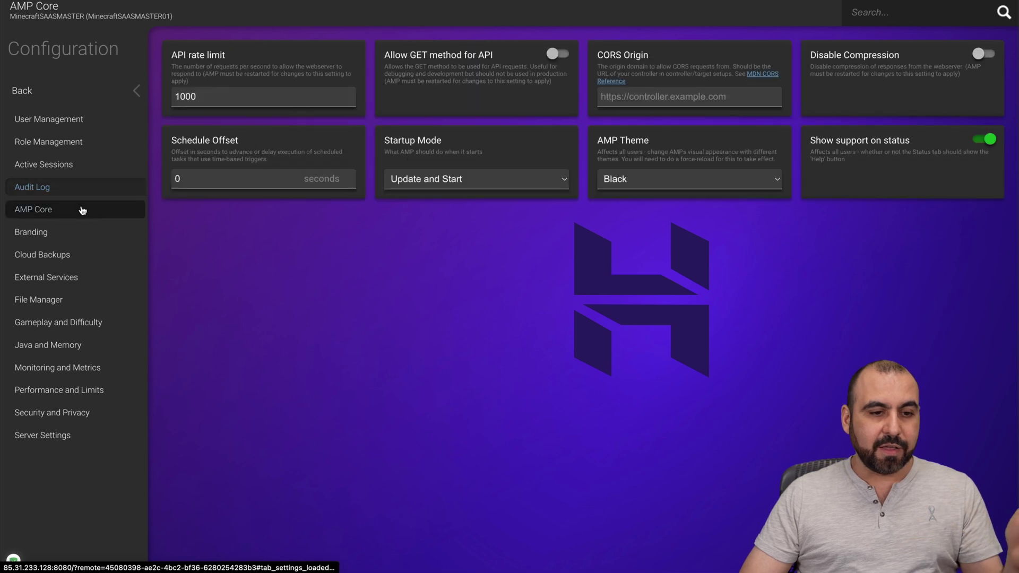
Select the Branding brand name, then review Cloud Backups, External Services, File Manager and Gameplay settings
left_click(90, 232)
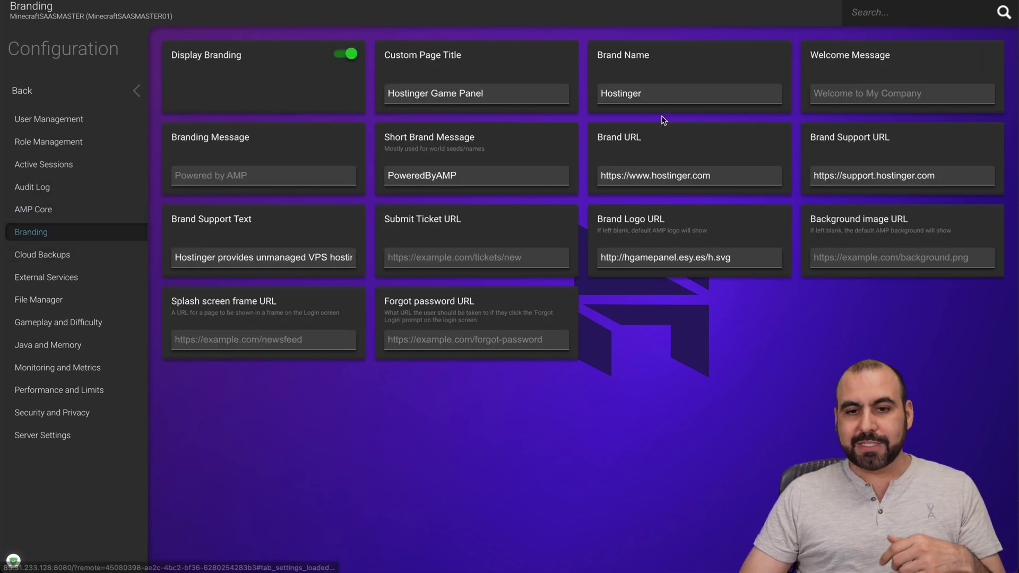
left_click(663, 96)
key("ctrl+a")
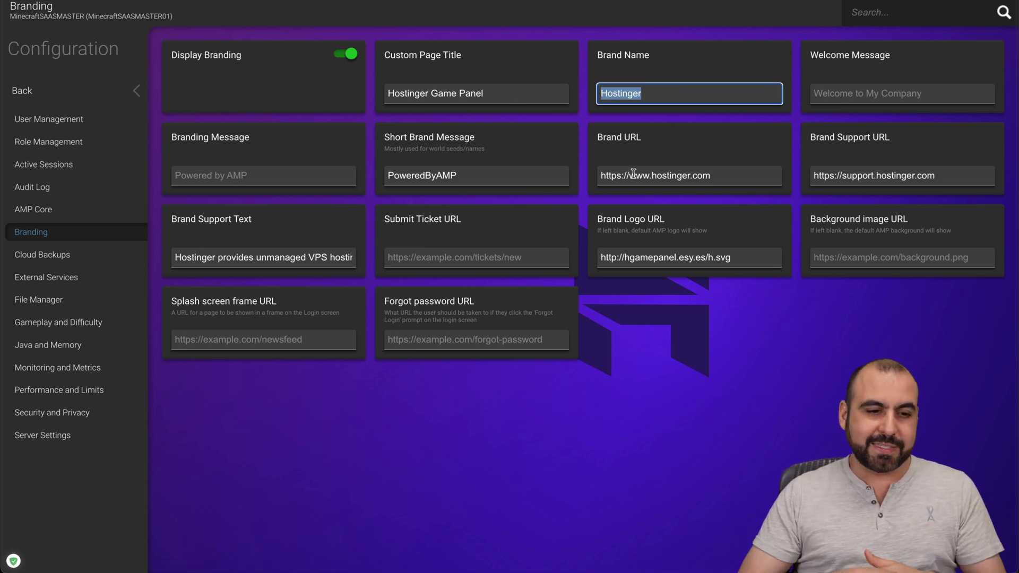
left_click(91, 259)
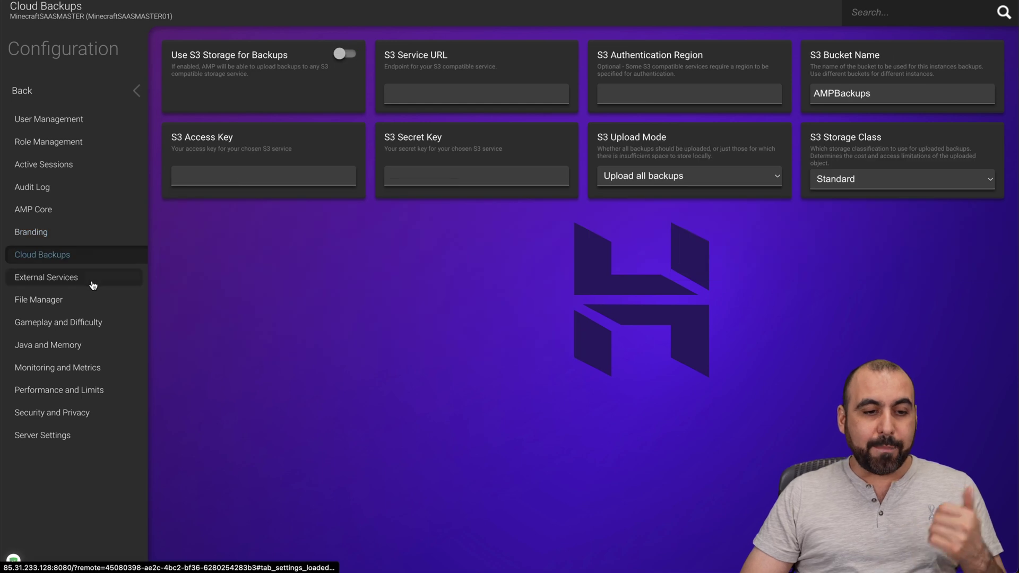
left_click(92, 281)
left_click(91, 298)
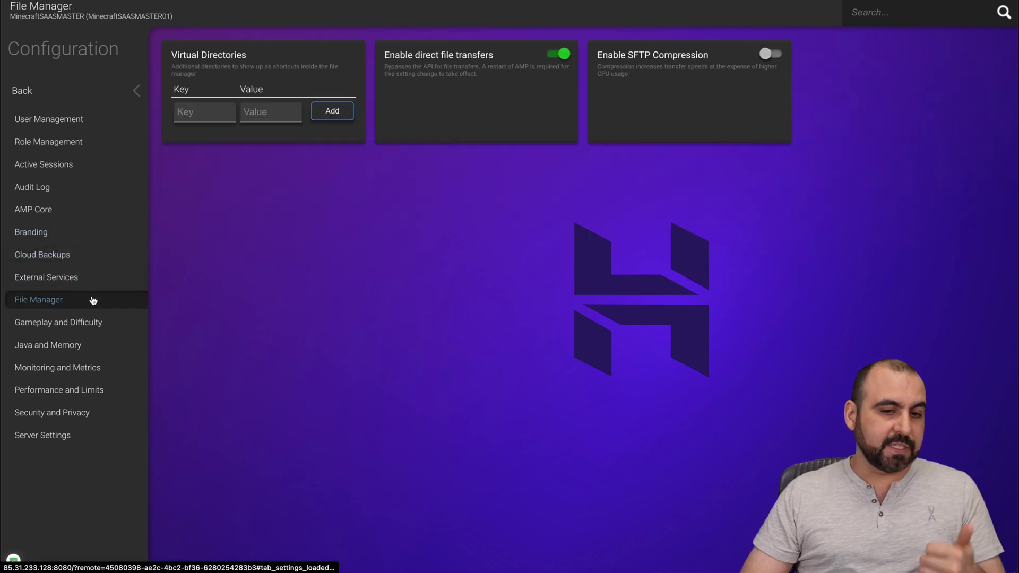
left_click(112, 328)
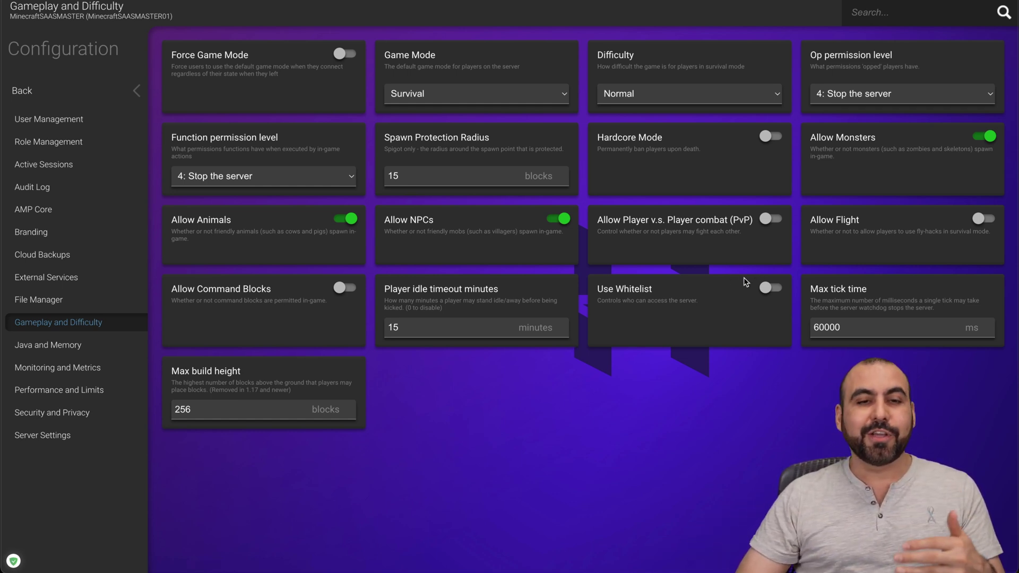
Keep the game mode at Survival and check the 2048 MB Java memory limit
left_click(539, 99)
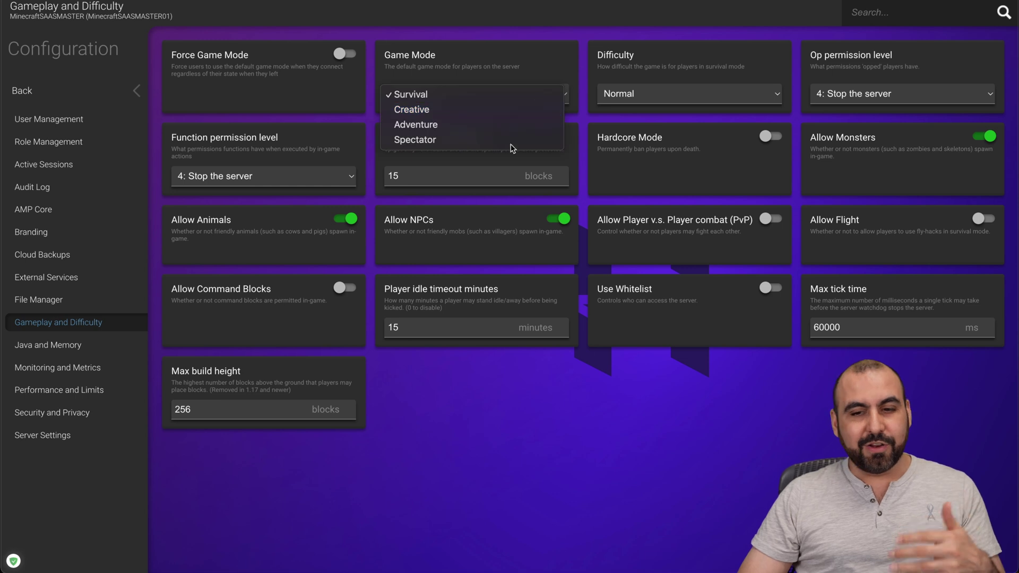
left_click(612, 439)
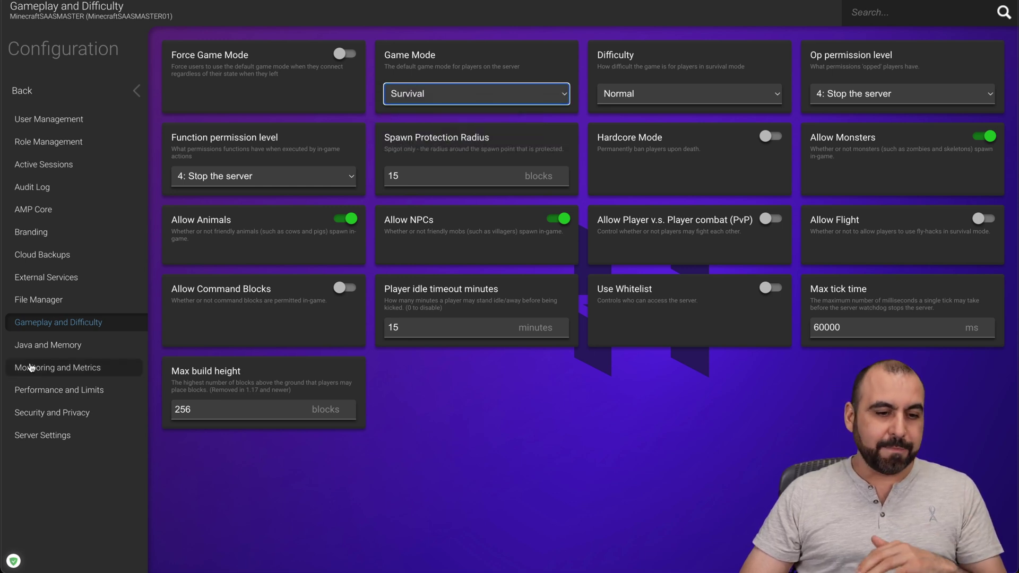
left_click(63, 347)
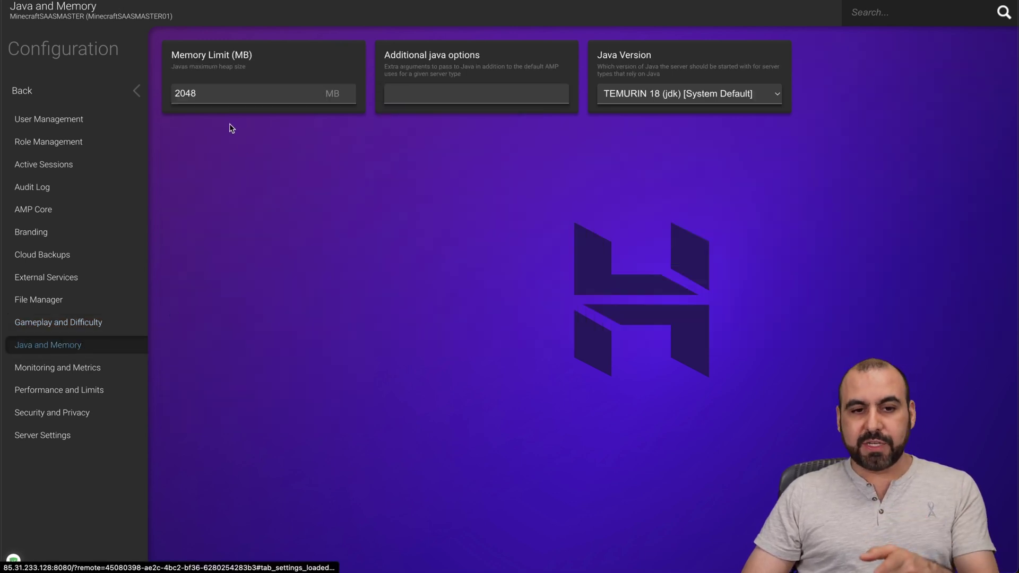
left_click(347, 93)
Review the monitoring, performance, security and Minecraft server settings, then exit configuration
left_click(74, 368)
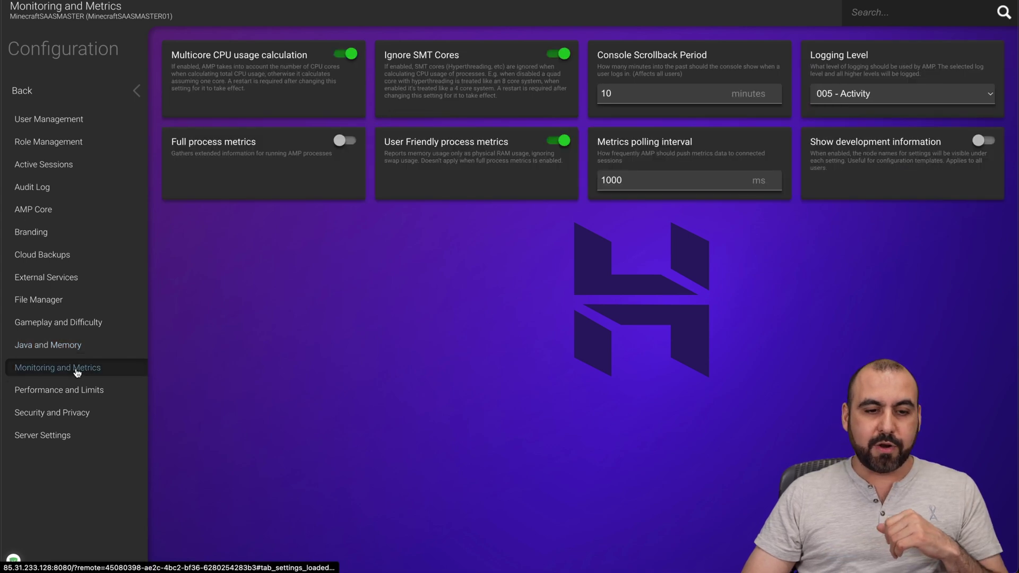
left_click(80, 390)
left_click(84, 413)
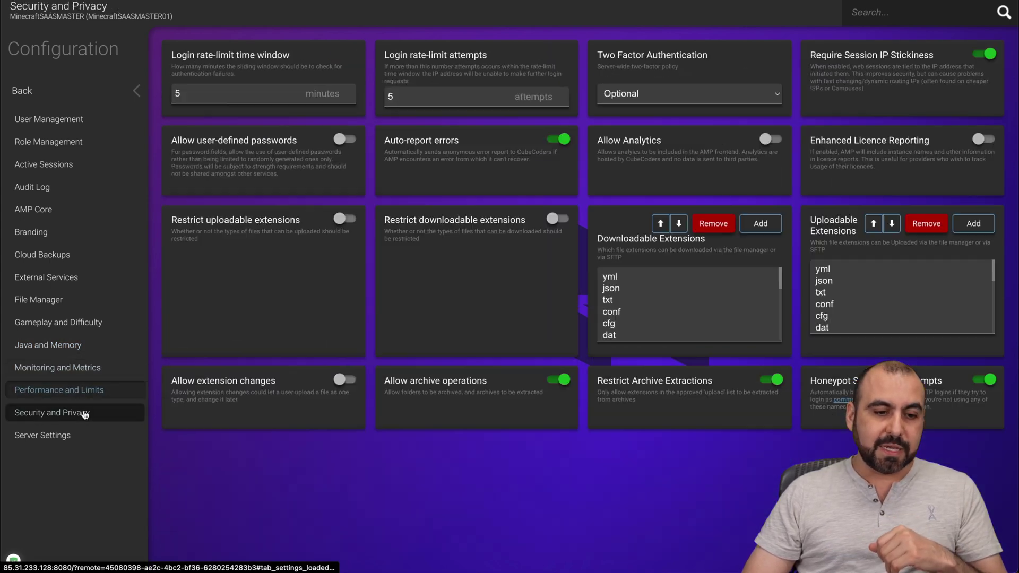
left_click(79, 444)
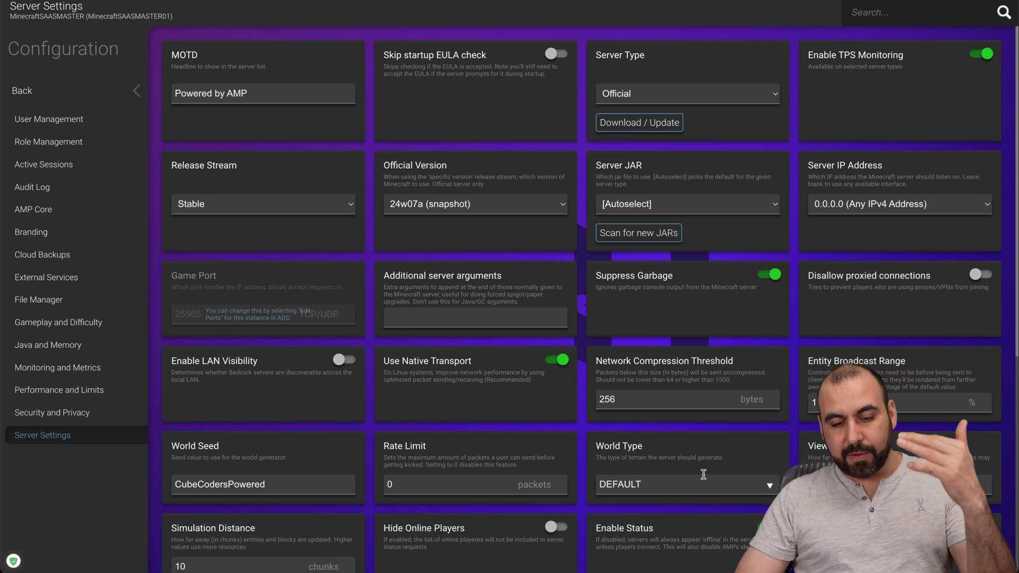
scroll(703, 474, "down", 5)
scroll(704, 477, "up", 5)
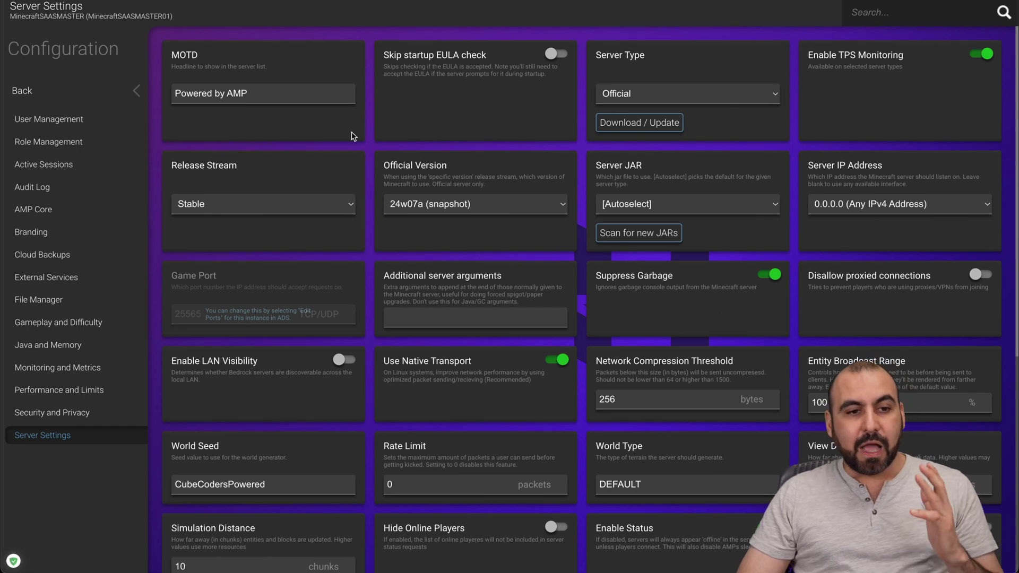
left_click(131, 89)
Go back to the Instances list to see MinecraftSAASMASTER running at 0.0.0.0:25565
left_click(99, 90)
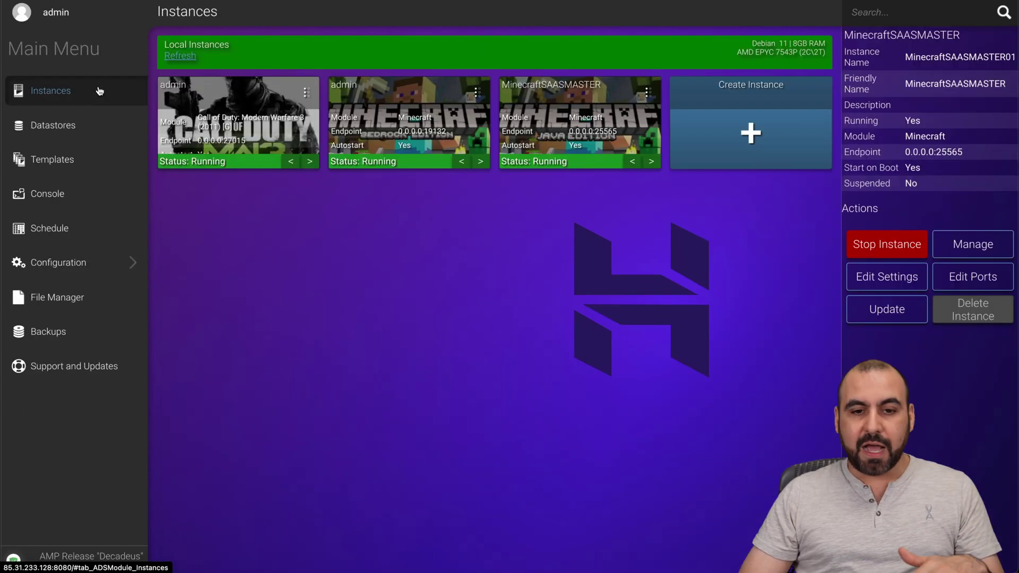